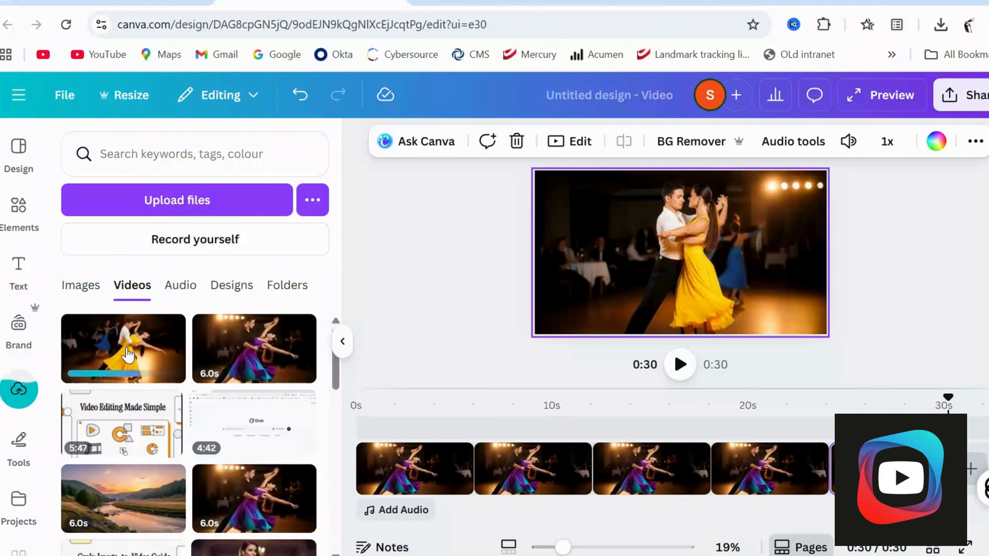
- Add two more six-second dance clips from the uploaded videos to the timeline
drag(129, 350, 973, 469)
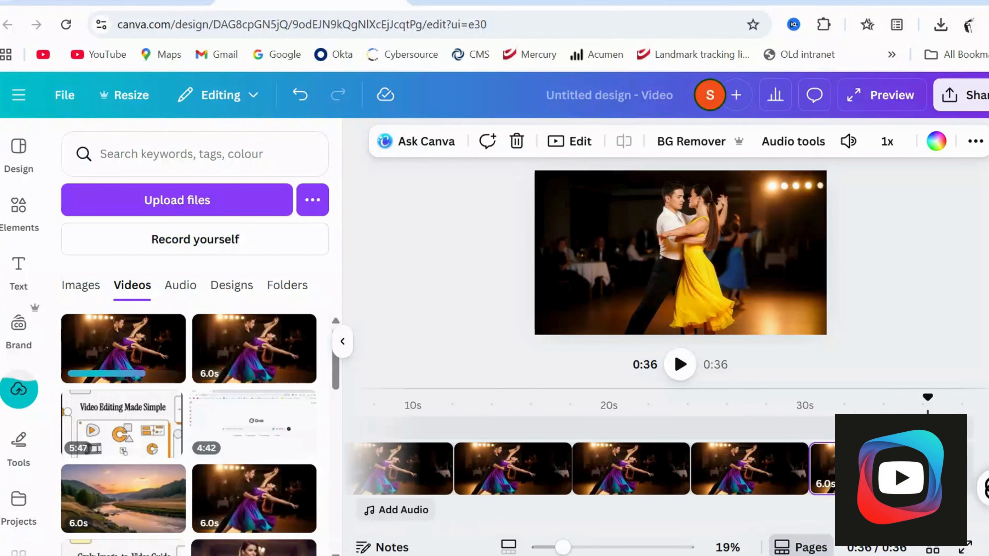
drag(841, 528, 698, 531)
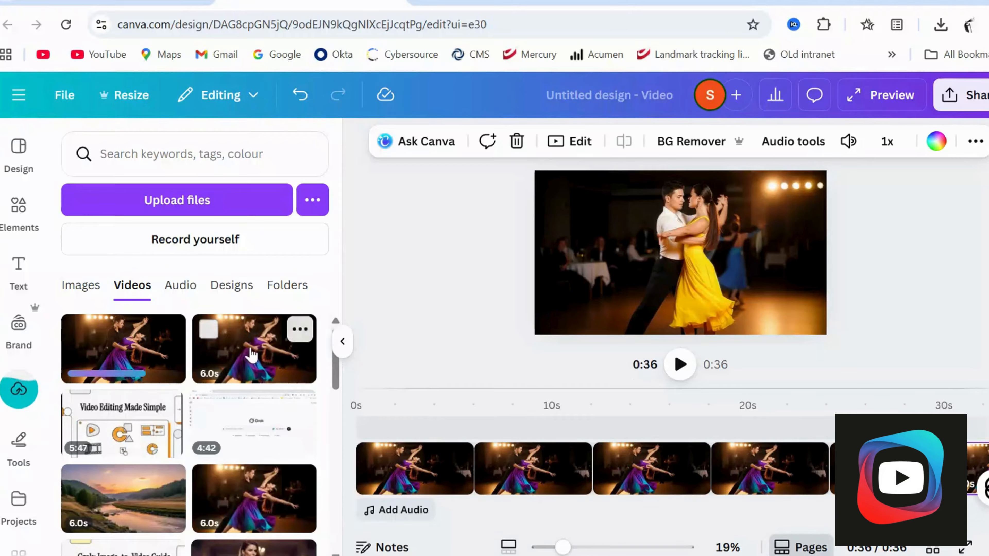
drag(251, 354, 646, 468)
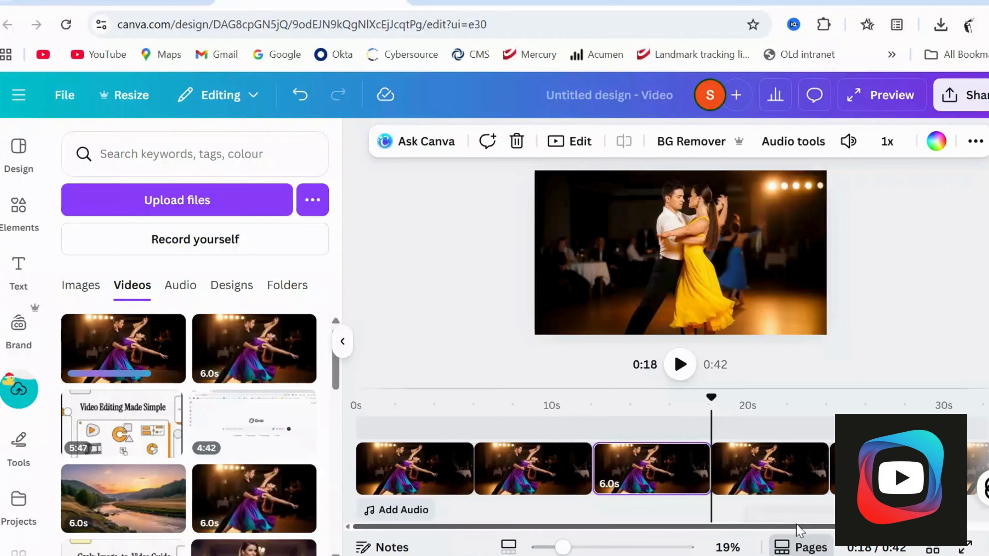
- Split the second timeline clip at about 9 seconds
drag(798, 534, 706, 537)
click(549, 477)
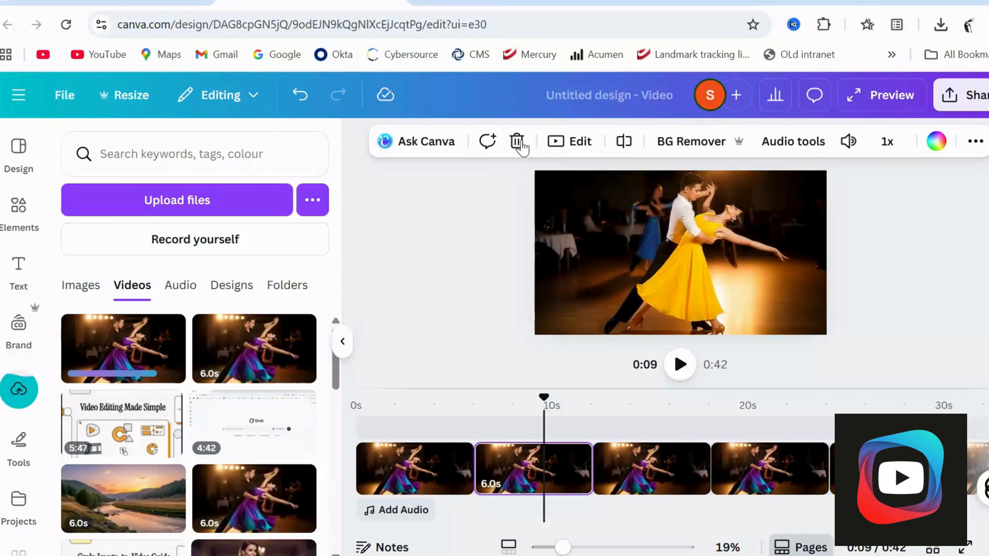
click(625, 142)
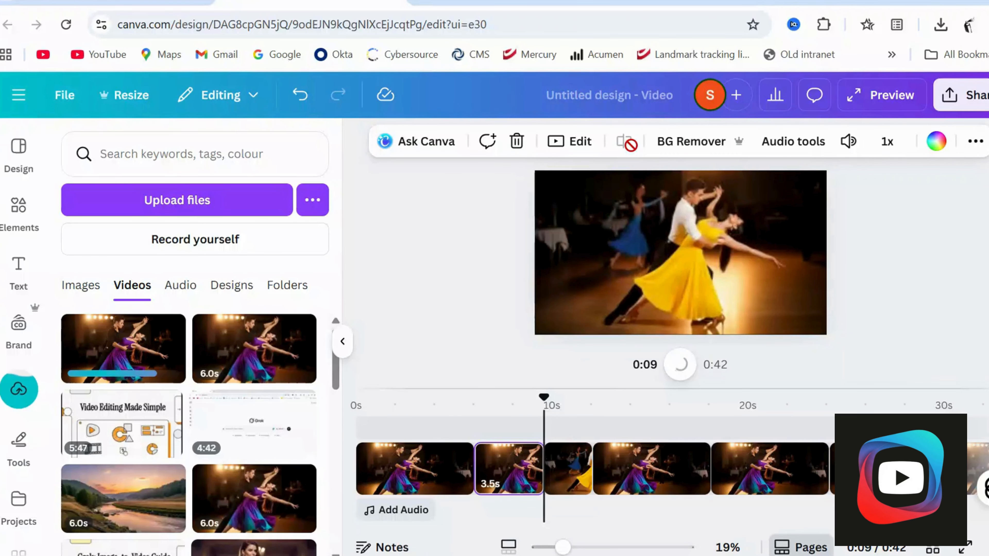
- Trim the clip that follows the split pieces to 5.2 seconds
click(564, 472)
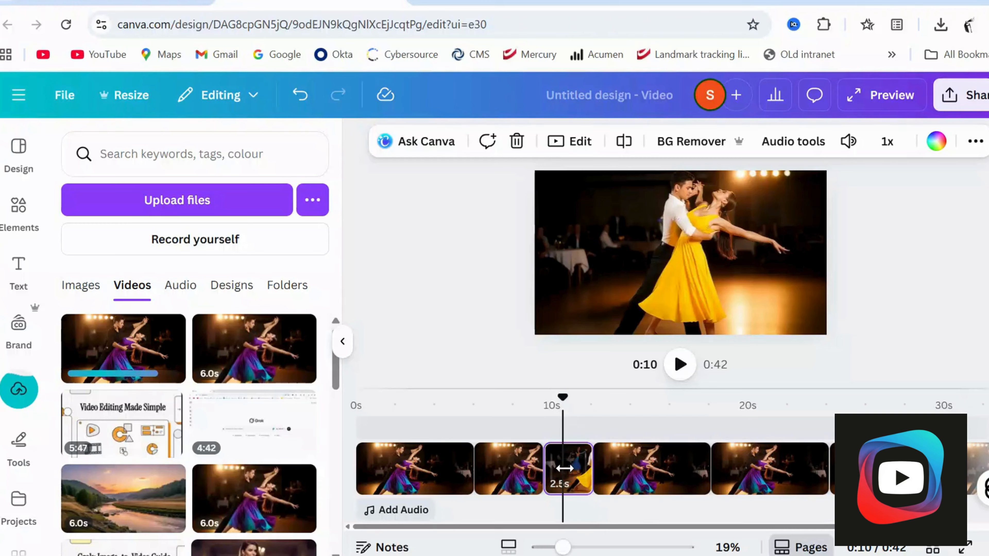
mouse_move(557, 465)
mouse_down()
mouse_move(569, 464)
mouse_move(556, 463)
mouse_up()
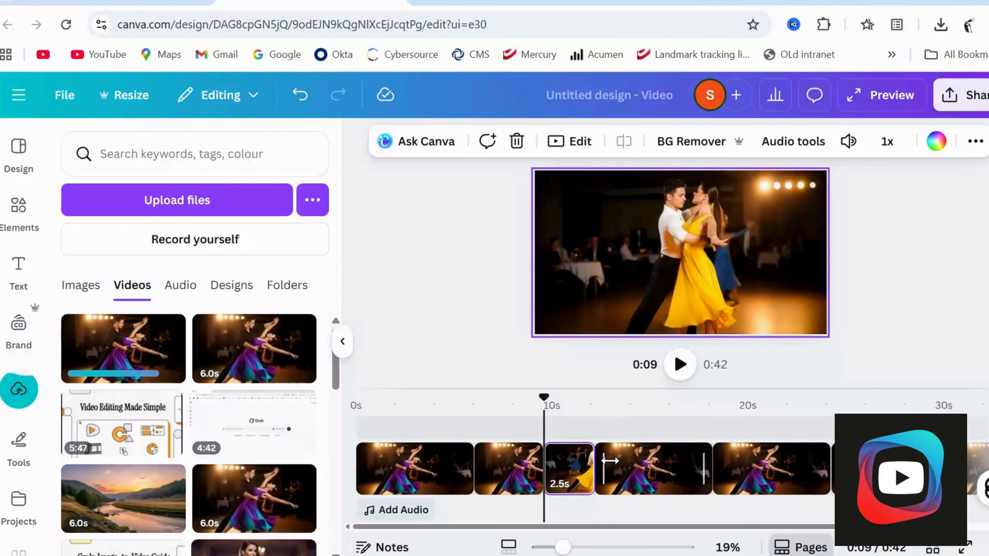
drag(619, 461, 635, 462)
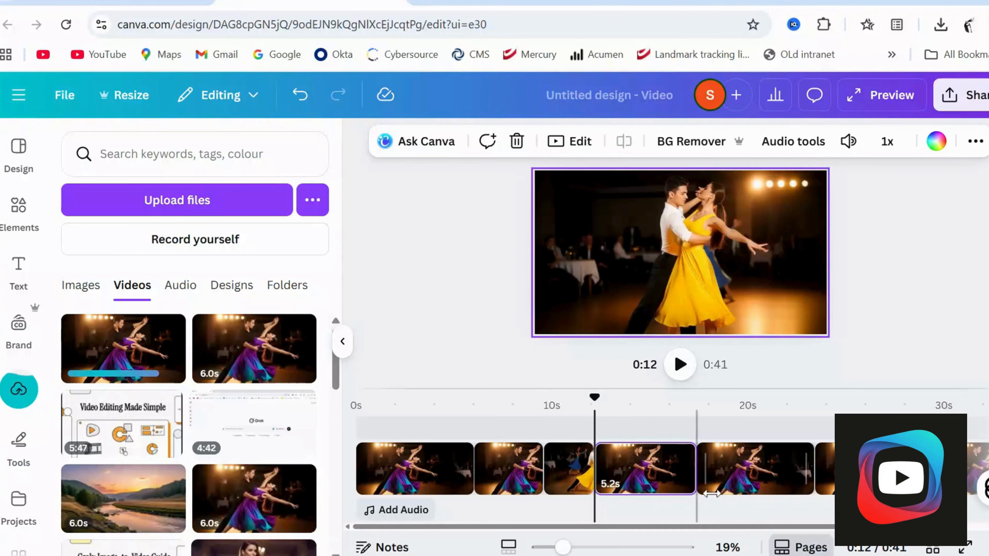
- Open the transition choices for the join between two clips at about 29 seconds
scroll(711, 493, right, 6)
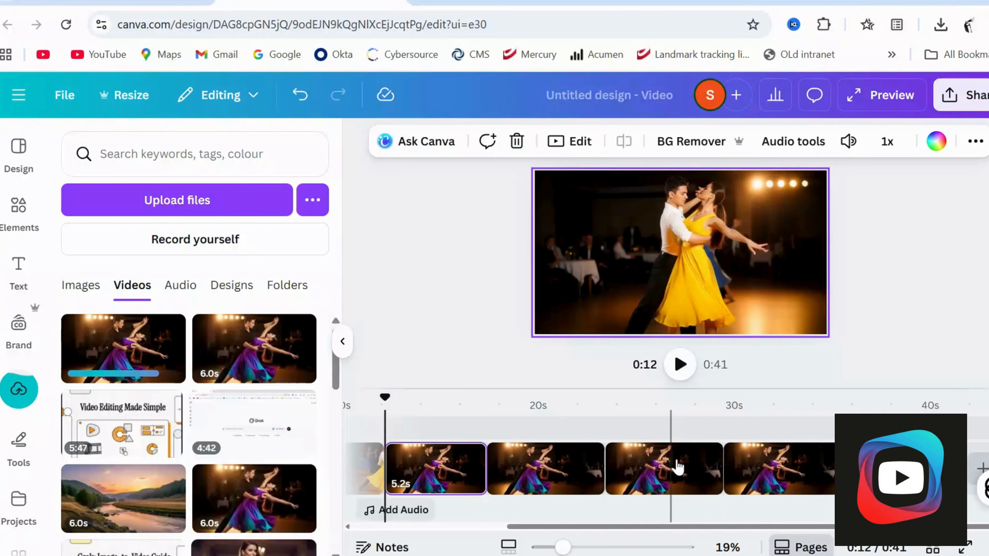
click(677, 466)
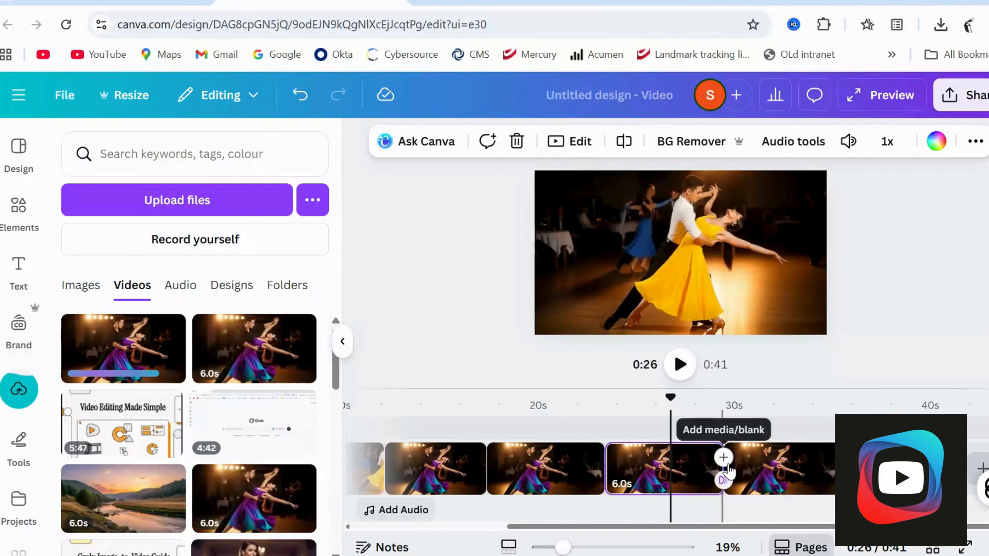
click(722, 460)
click(726, 481)
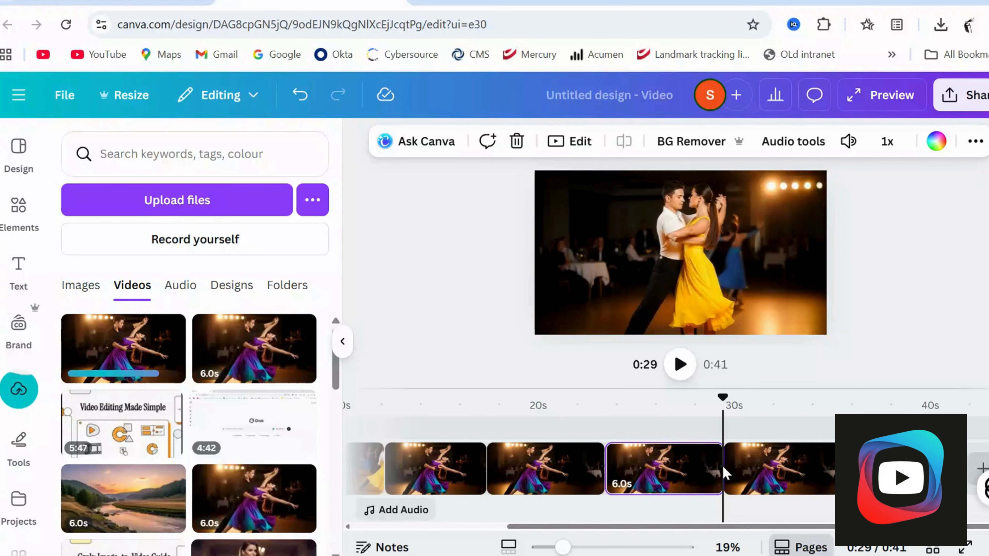
click(729, 476)
mouse_move(727, 489)
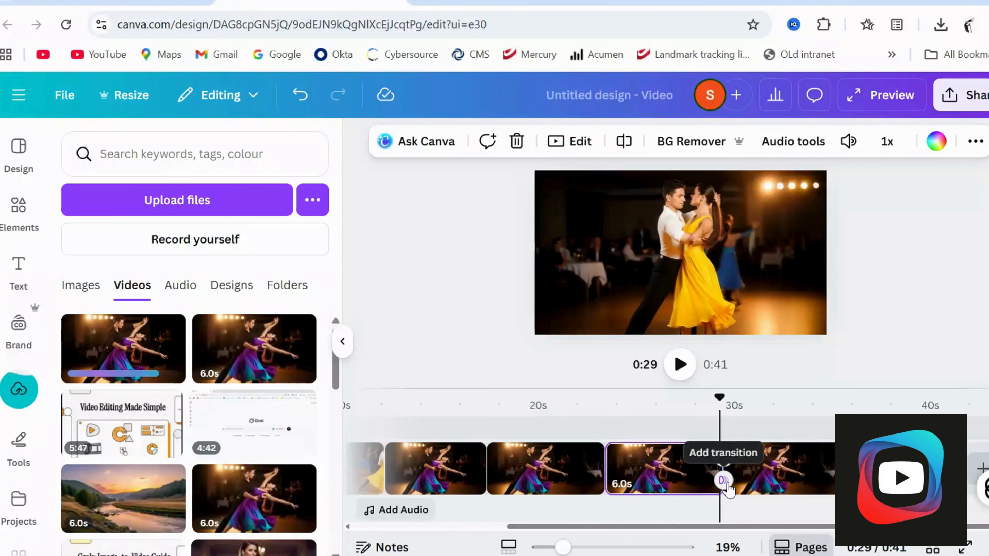
click(724, 483)
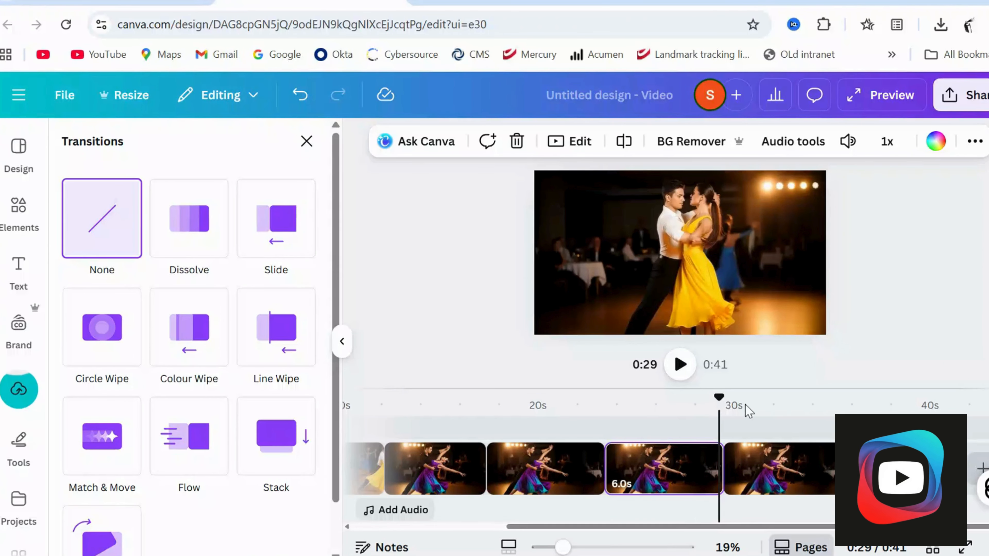
- View the options for inserting media or a blank scene at the 29-second join
mouse_move(726, 481)
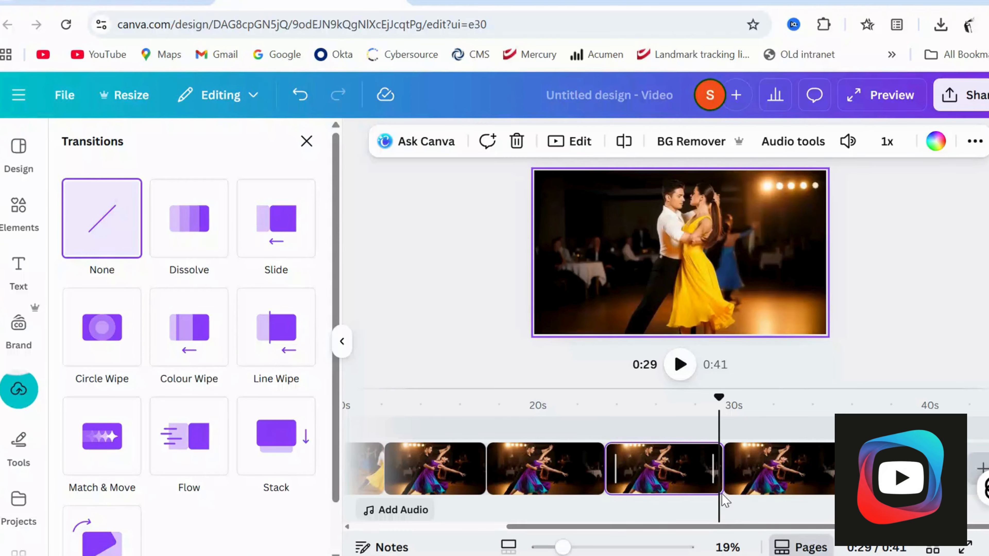
click(725, 459)
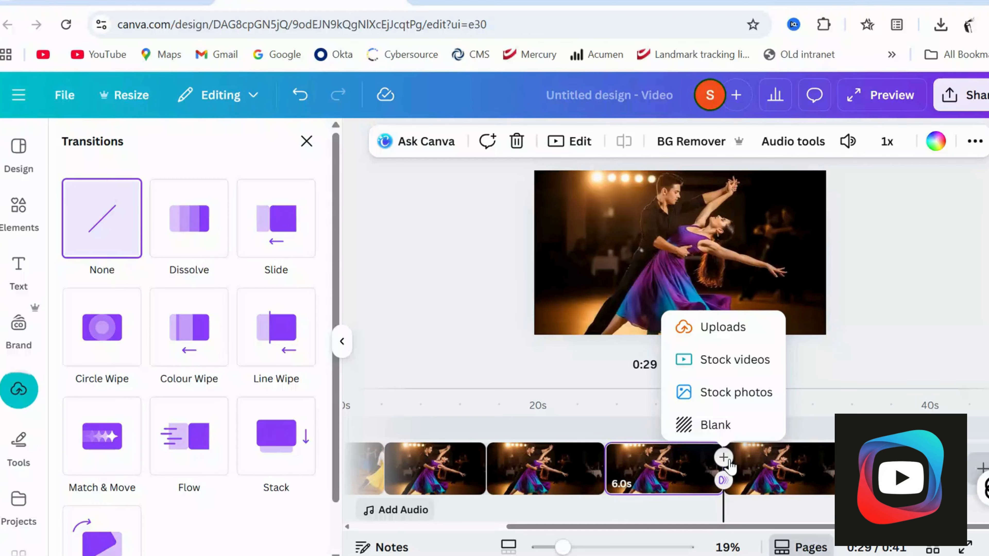
click(727, 482)
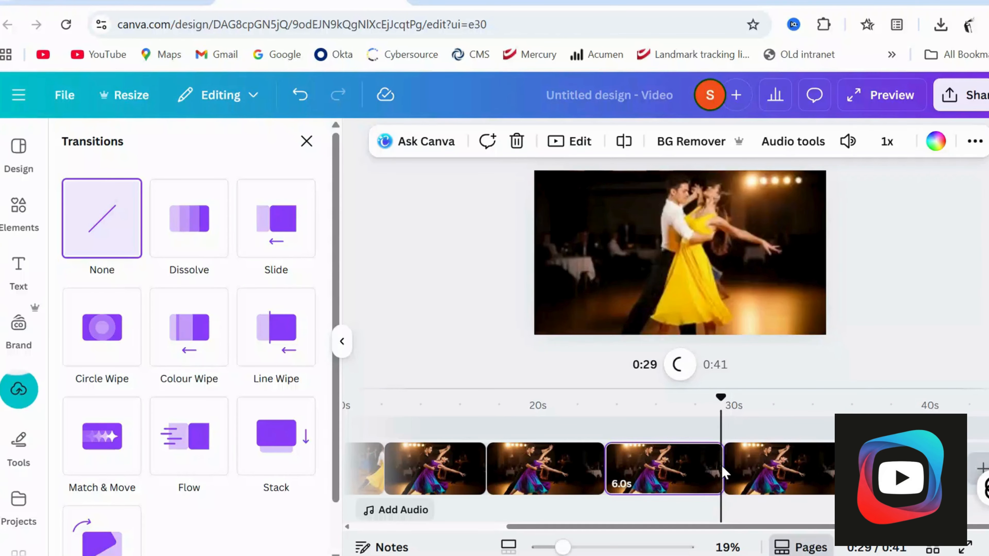
- Apply a Dissolve transition to the clip starting at about 23 seconds and a Colour Wipe to the clip after it
click(619, 486)
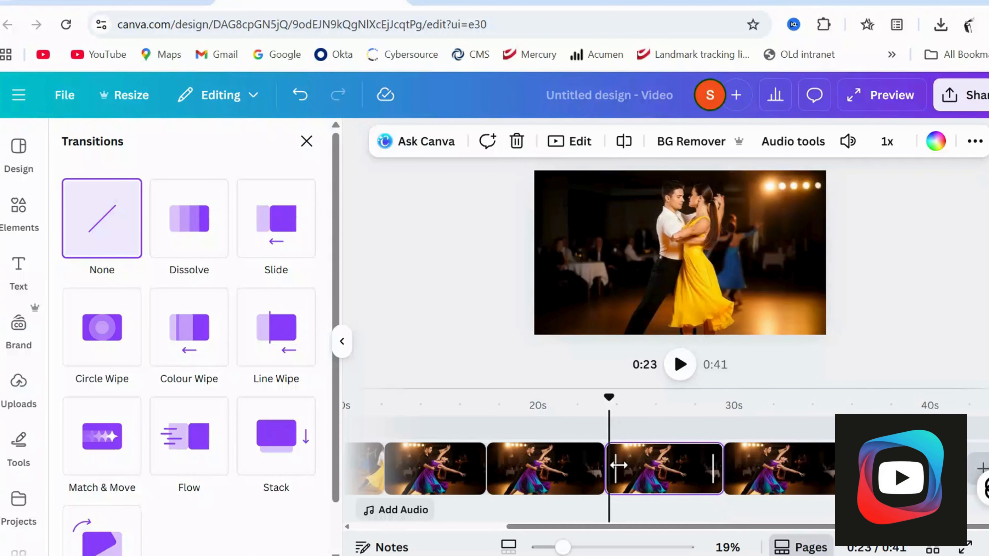
click(613, 490)
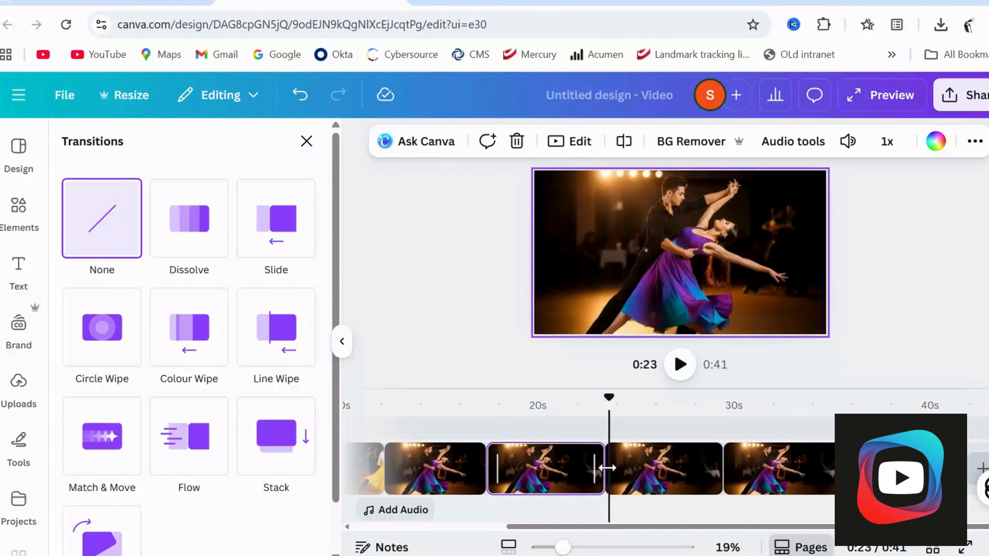
click(623, 468)
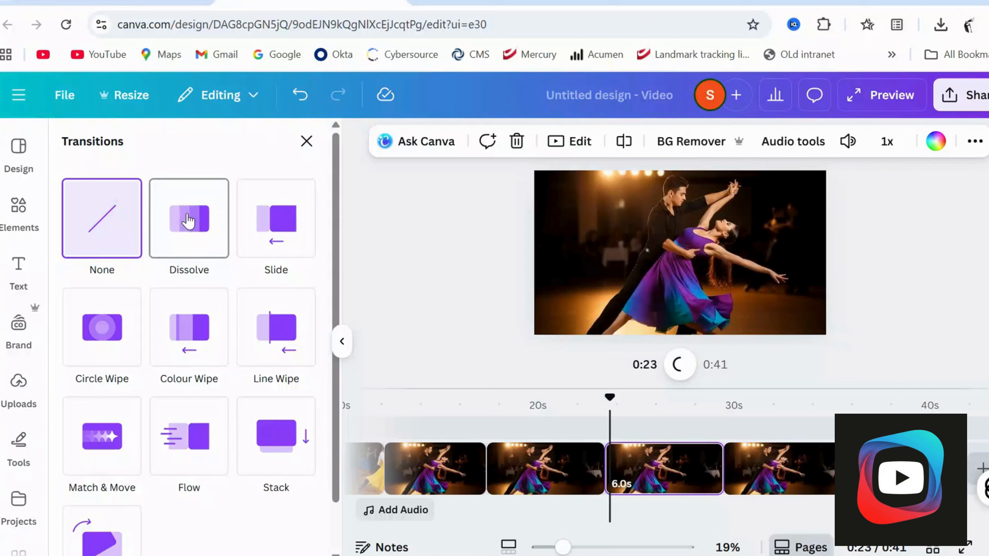
click(192, 224)
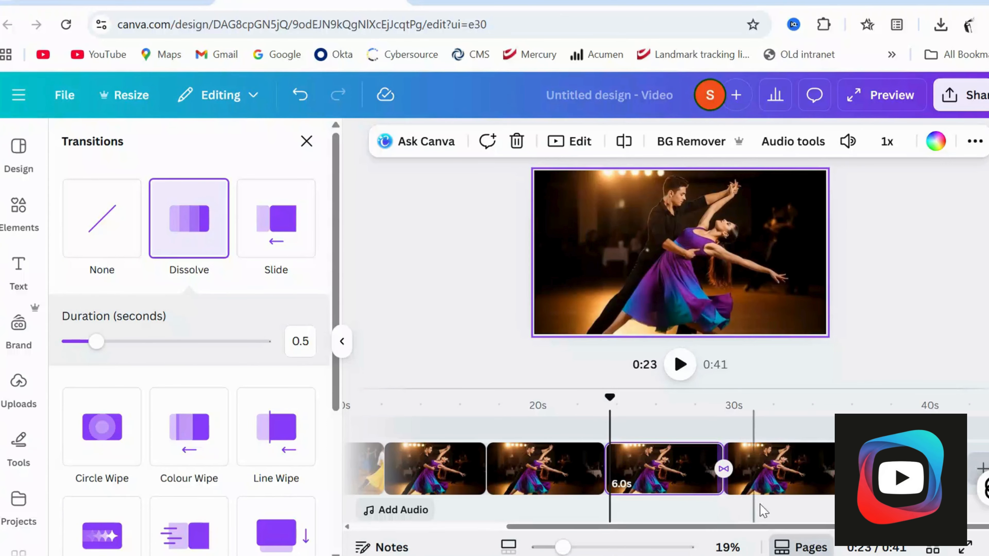
click(736, 475)
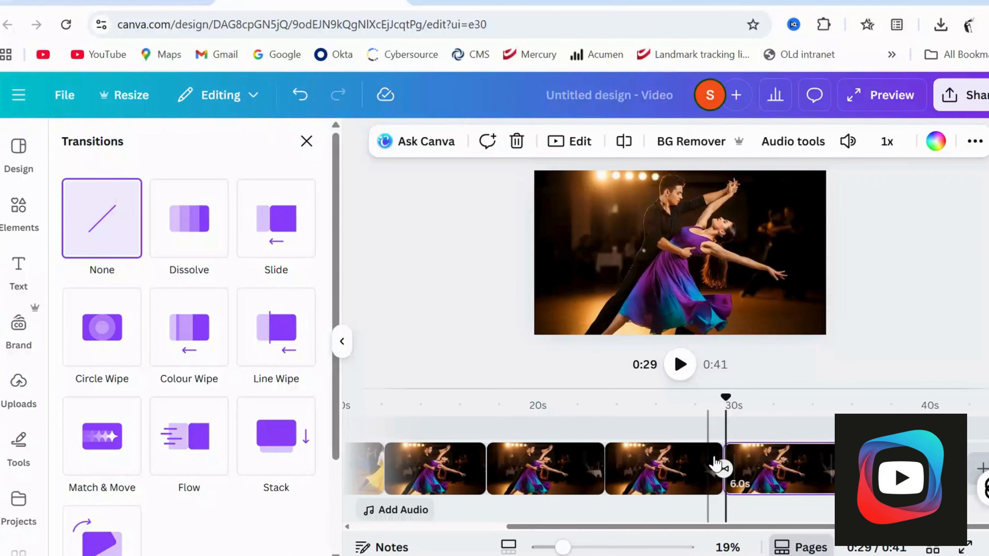
click(204, 334)
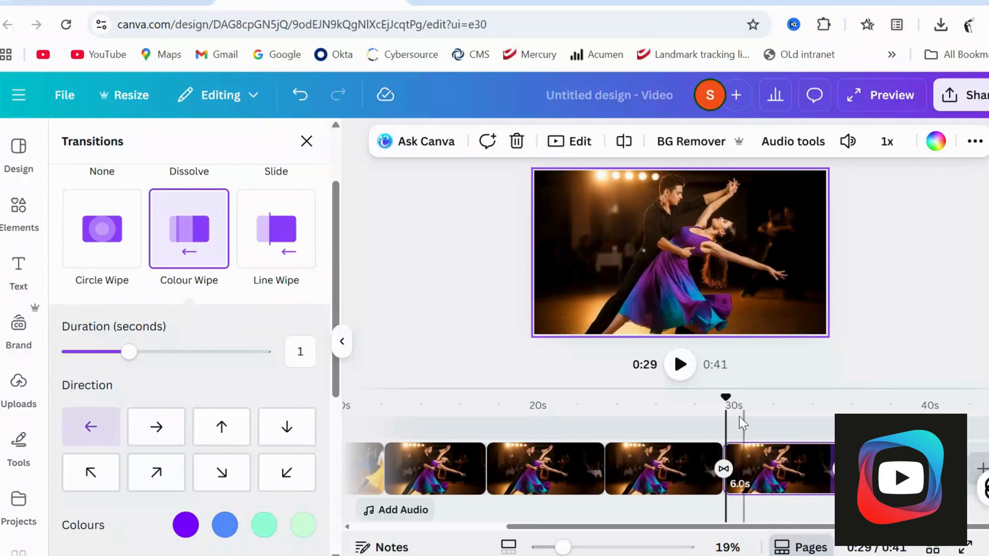
- Play the video from about 27 seconds to preview the transition at the 29-second join
drag(726, 398, 689, 398)
click(680, 365)
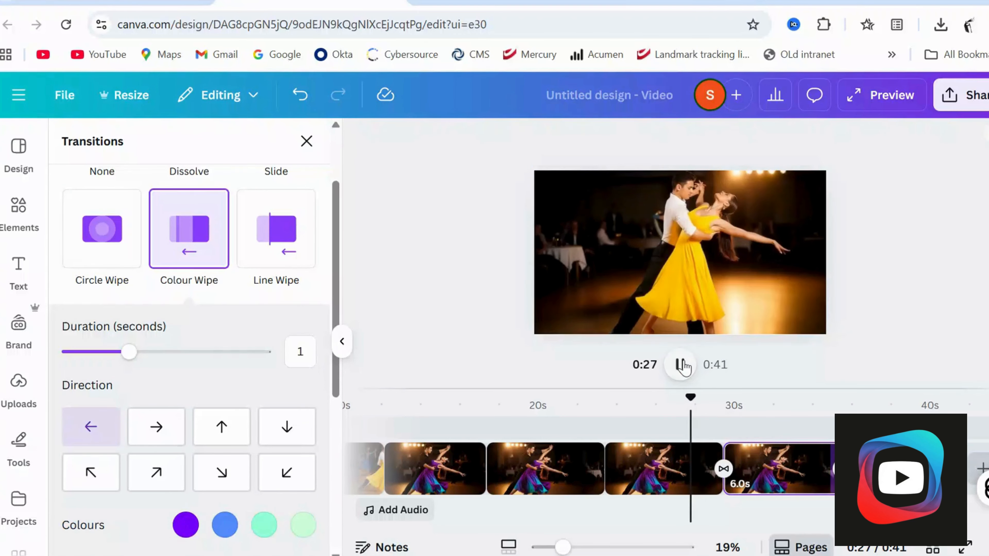
click(680, 365)
click(682, 365)
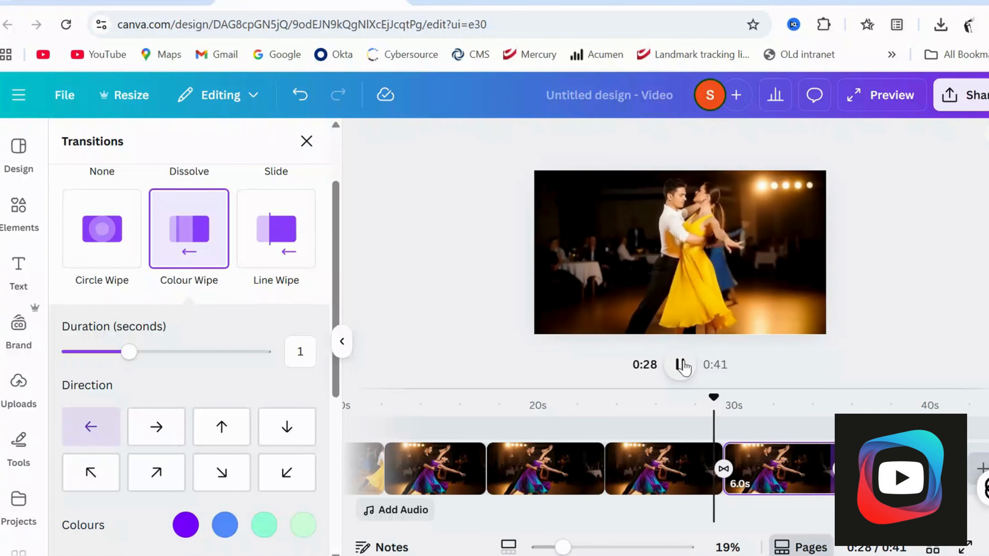
click(681, 365)
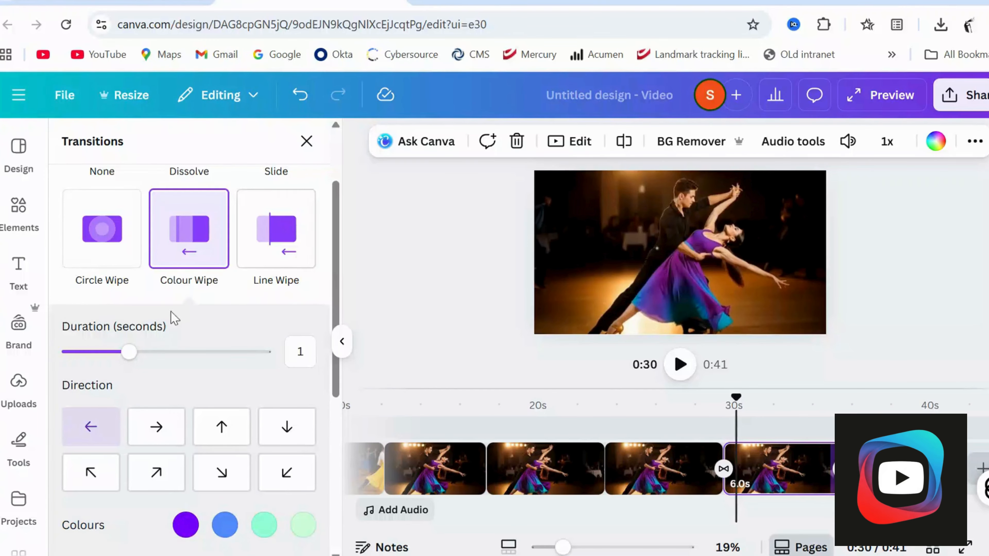
- Add a default heading over the dancers in the frame at 30 seconds and select its text
click(33, 268)
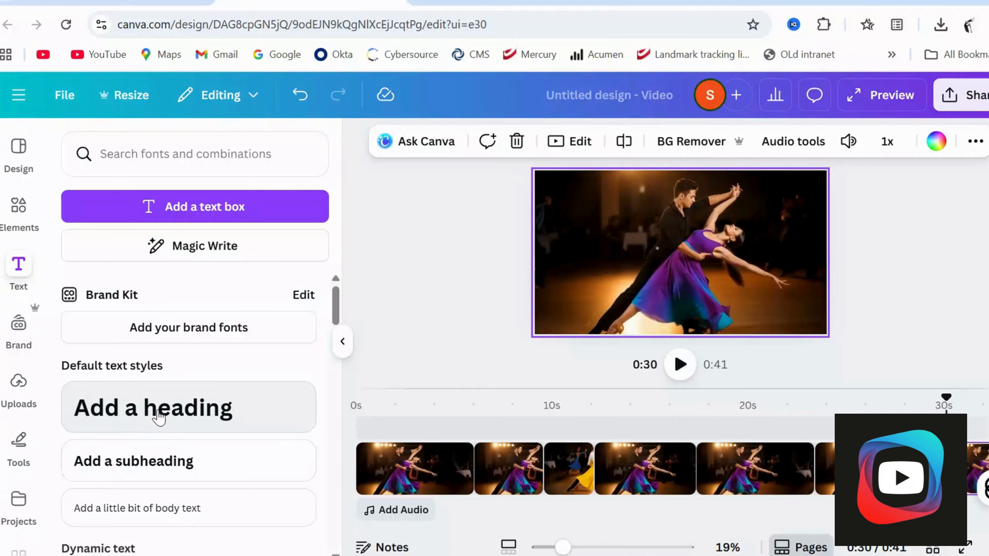
drag(160, 414, 713, 277)
double_click(720, 280)
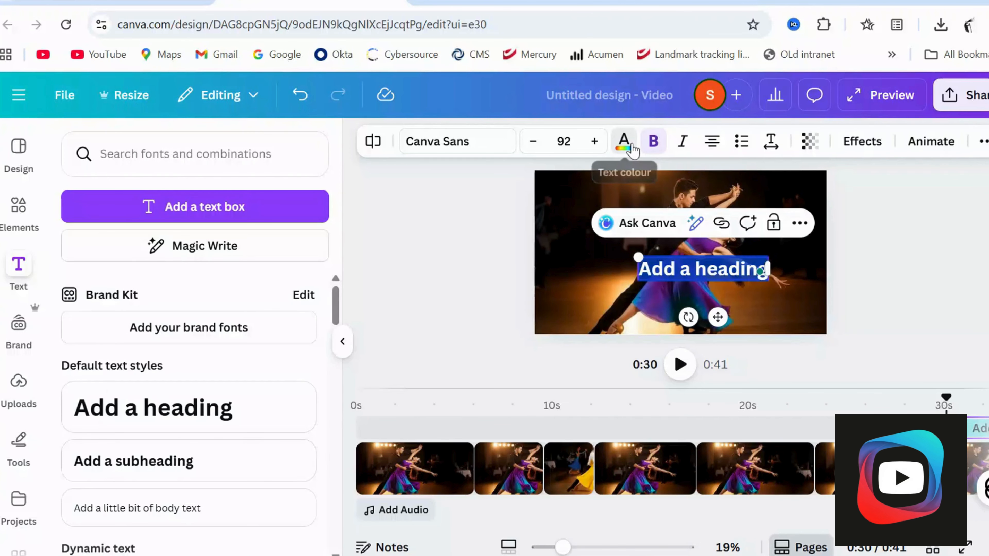
- Examine the text colour options for the heading, then deselect it
click(623, 142)
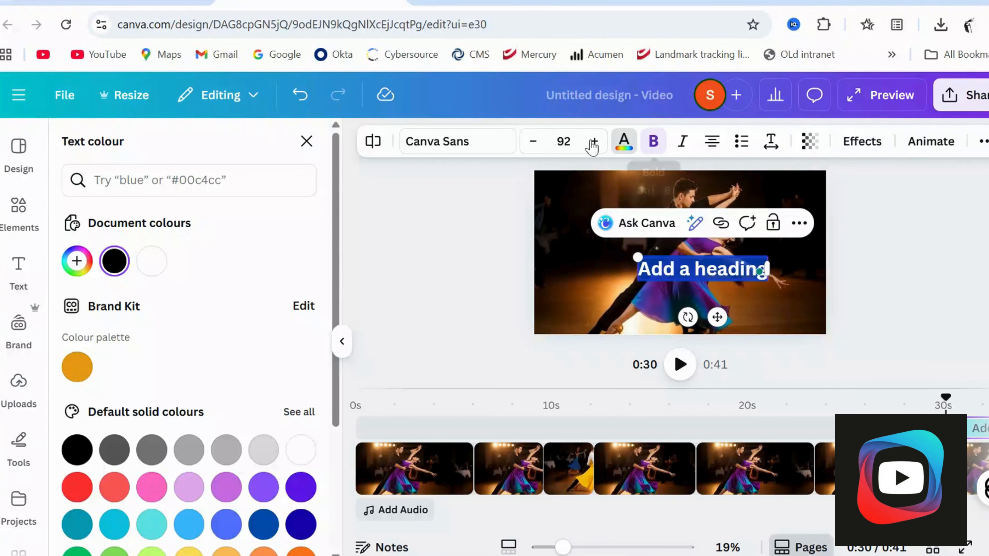
triple_click(689, 281)
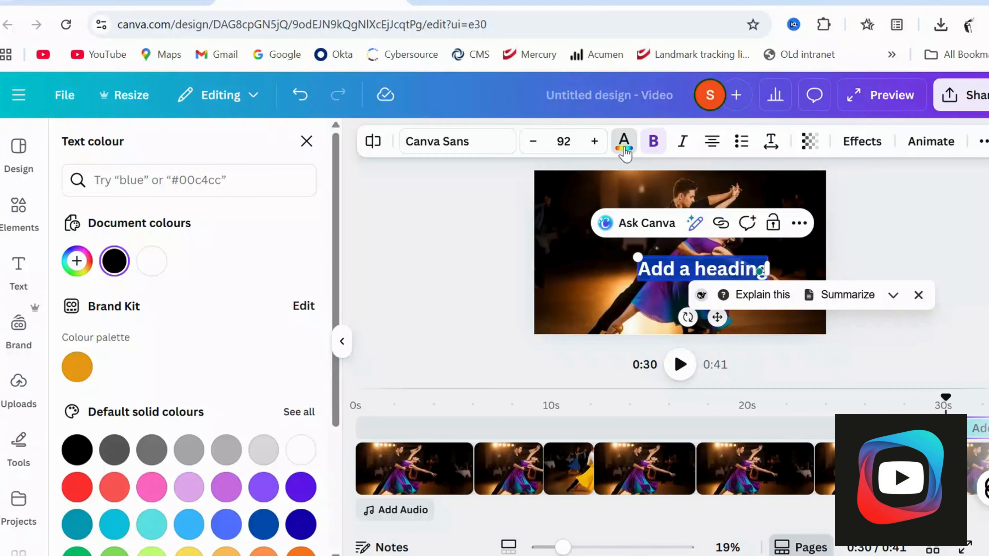
click(623, 149)
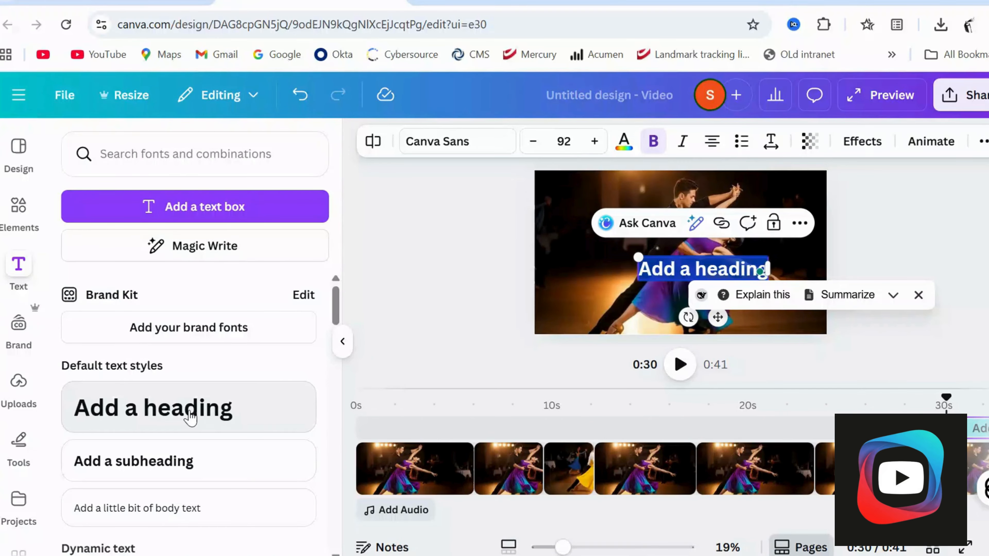
click(614, 159)
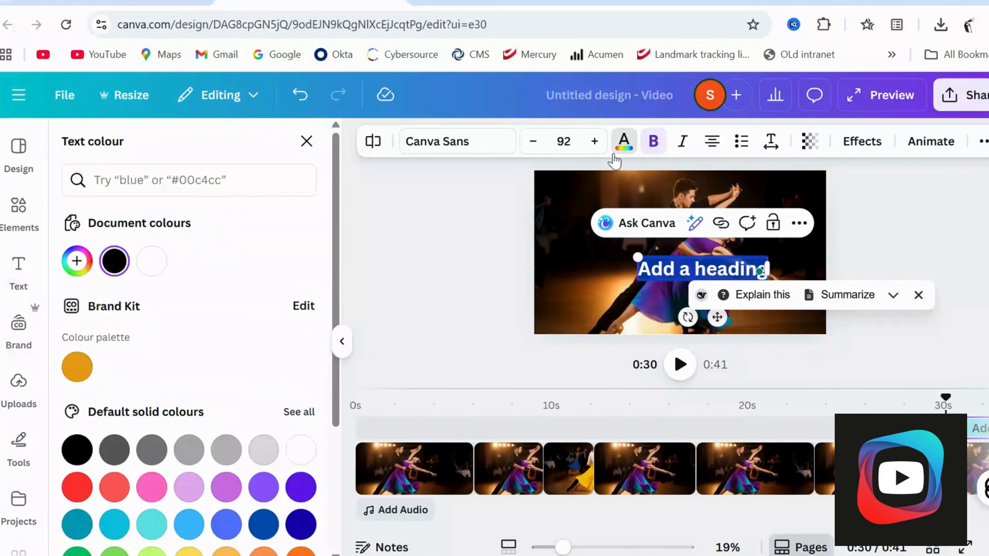
click(634, 273)
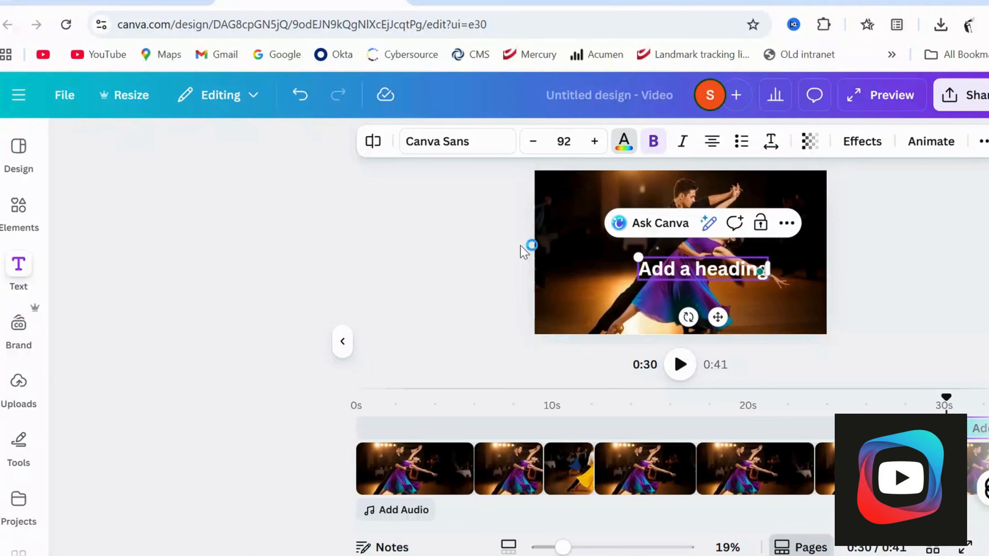
click(923, 253)
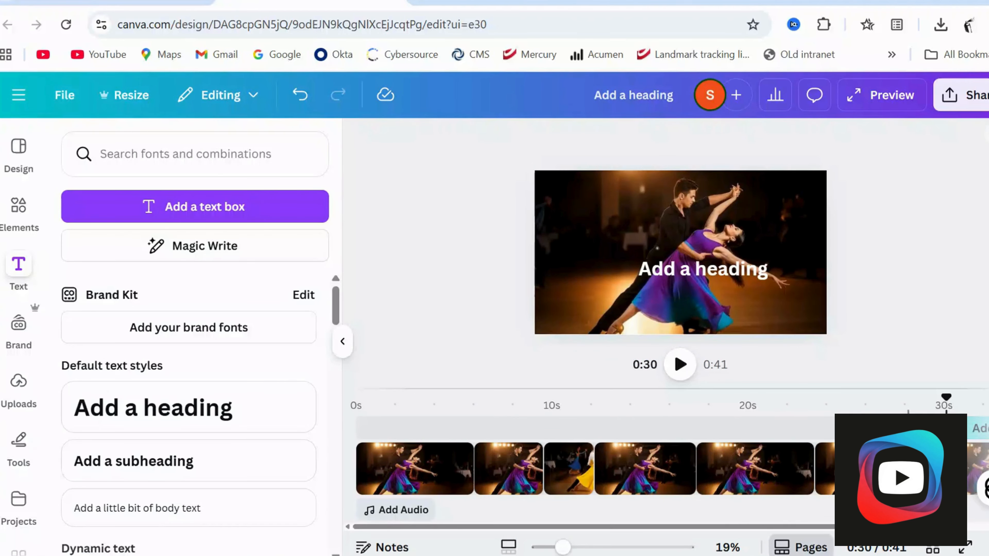
- Return the playhead to 0 seconds and place the uploaded Velvet Evening Promise (2).mp3 on the audio track beneath the clips
drag(957, 408, 354, 390)
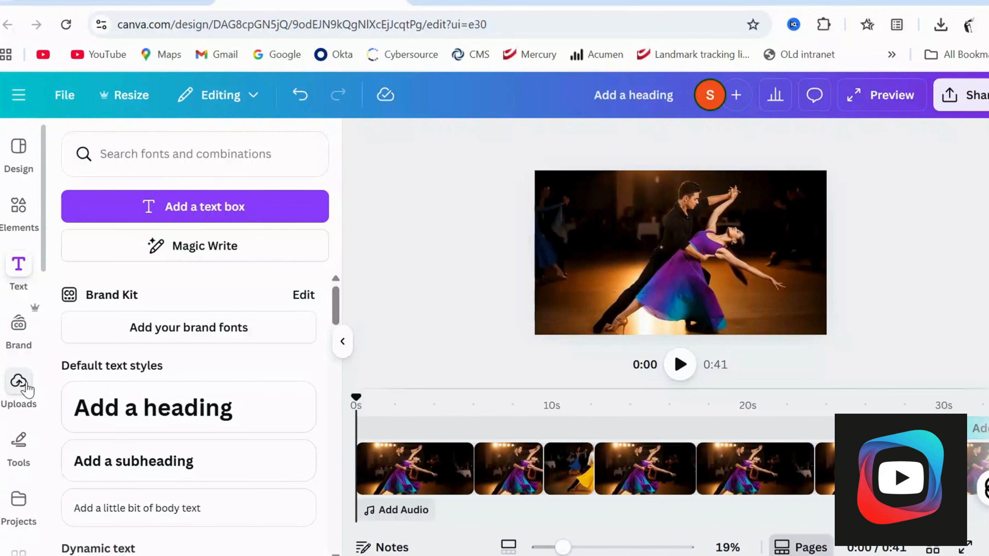
click(19, 384)
click(191, 292)
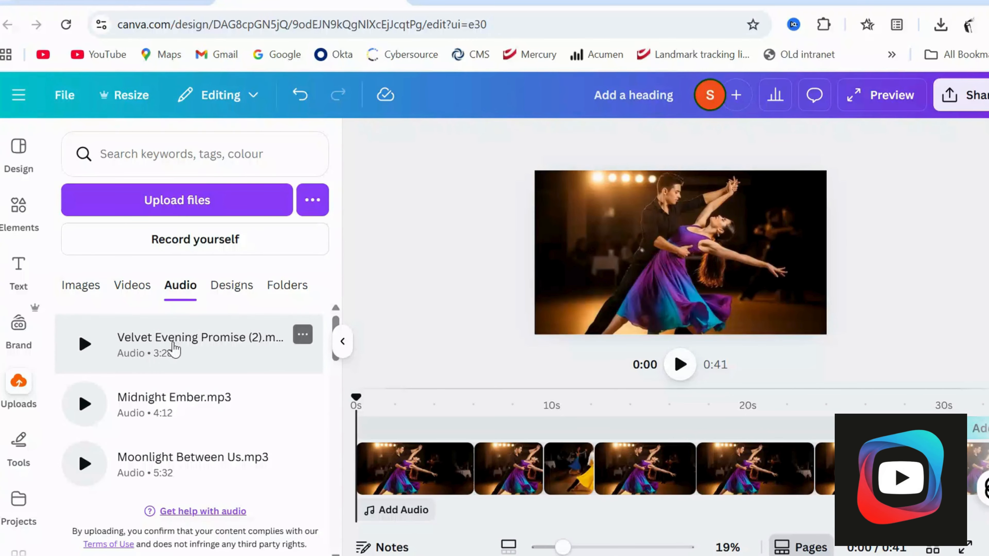
drag(179, 346, 377, 514)
mouse_move(434, 529)
mouse_down()
mouse_move(601, 531)
mouse_move(432, 531)
mouse_up()
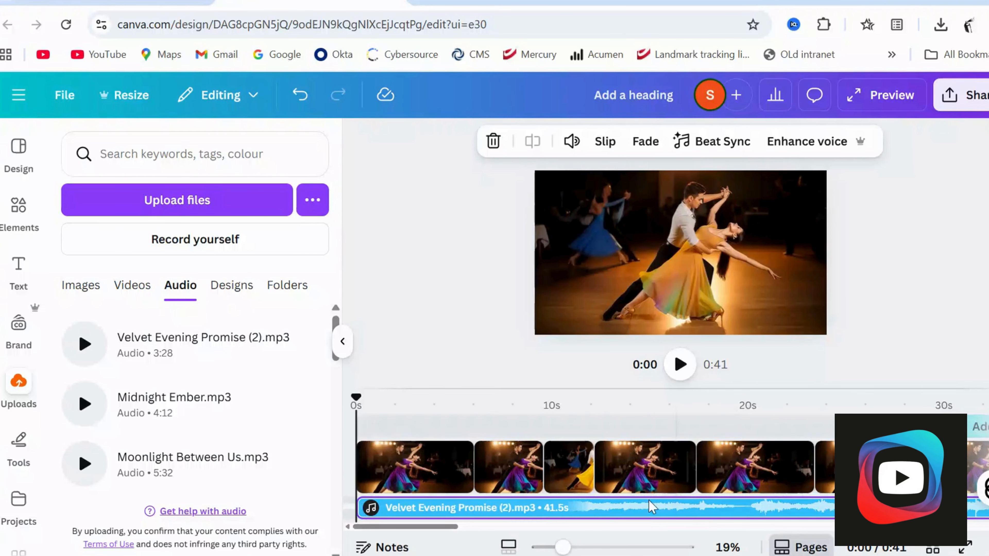
- Set the Velvet Evening Promise (2).mp3 track's volume to 120 and move the playhead to about 24 seconds
click(658, 512)
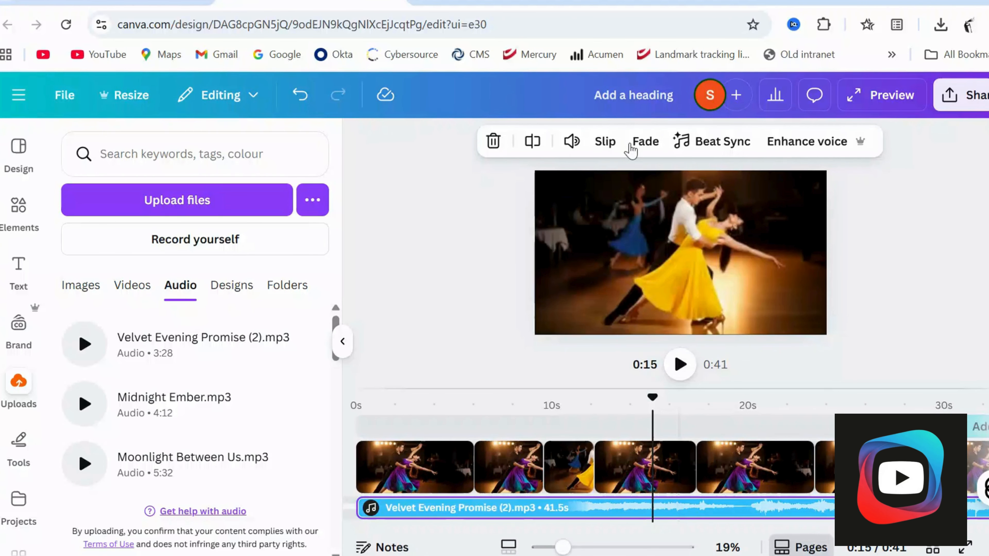
click(572, 141)
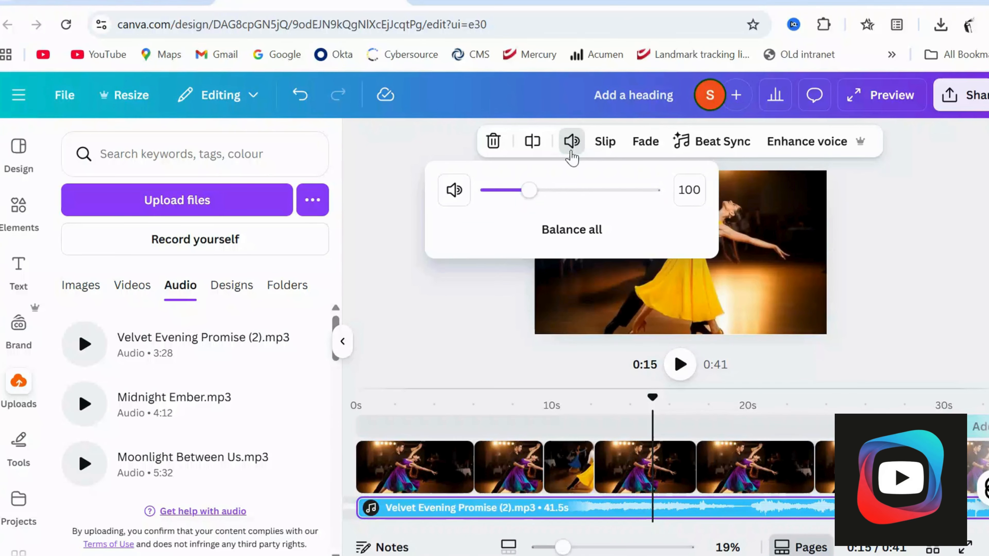
drag(557, 191, 536, 190)
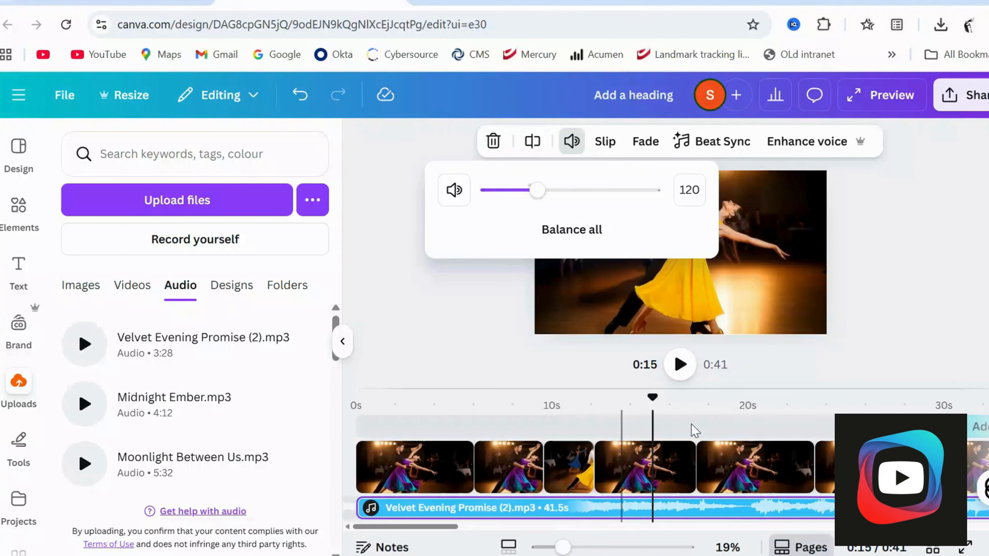
drag(660, 407, 782, 492)
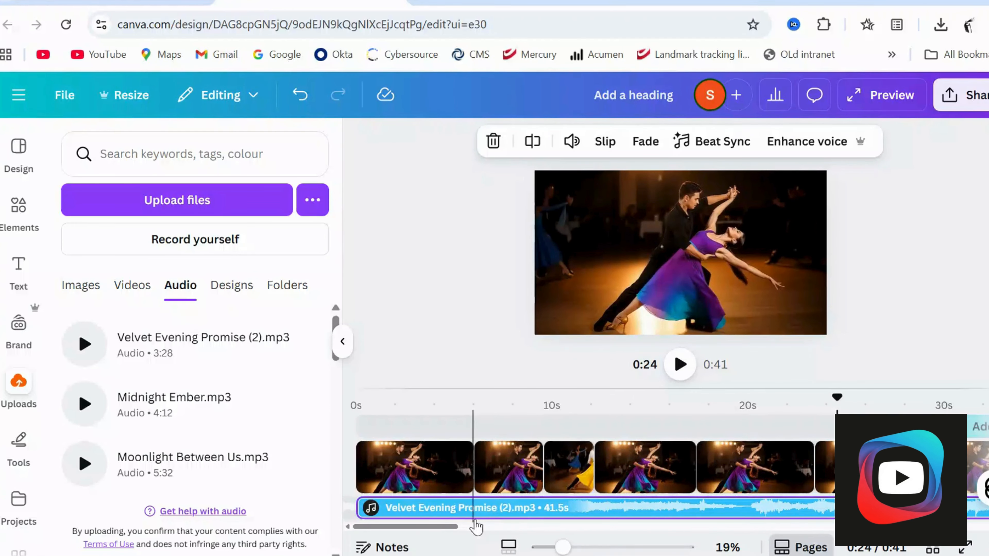
- Download the finished design as an MP4 video at 1080p (HD) quality
drag(445, 527, 515, 532)
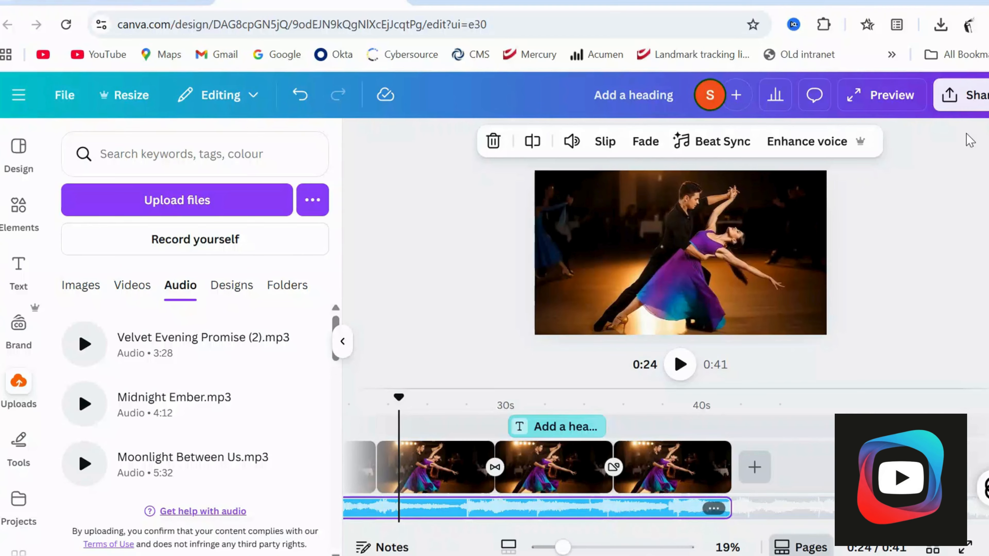
click(970, 104)
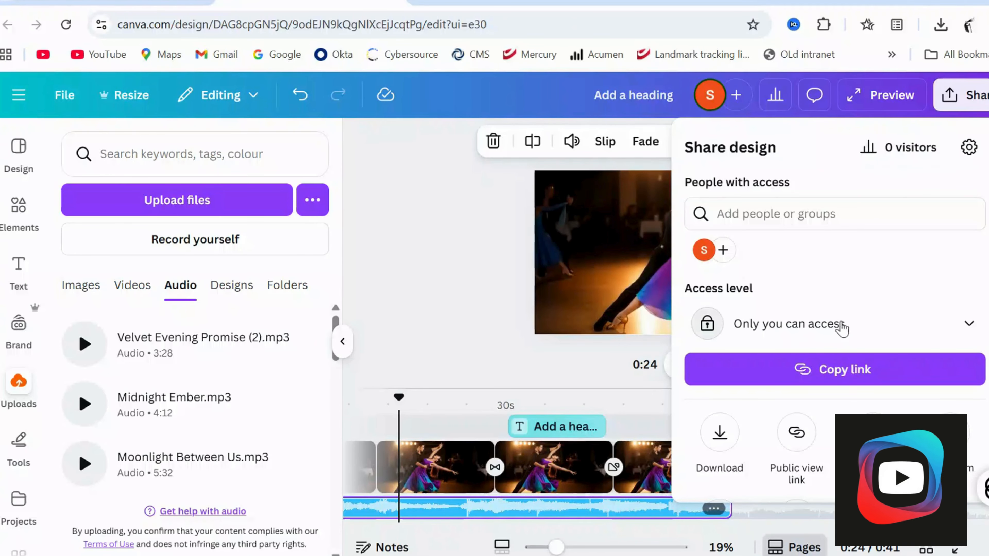
click(719, 433)
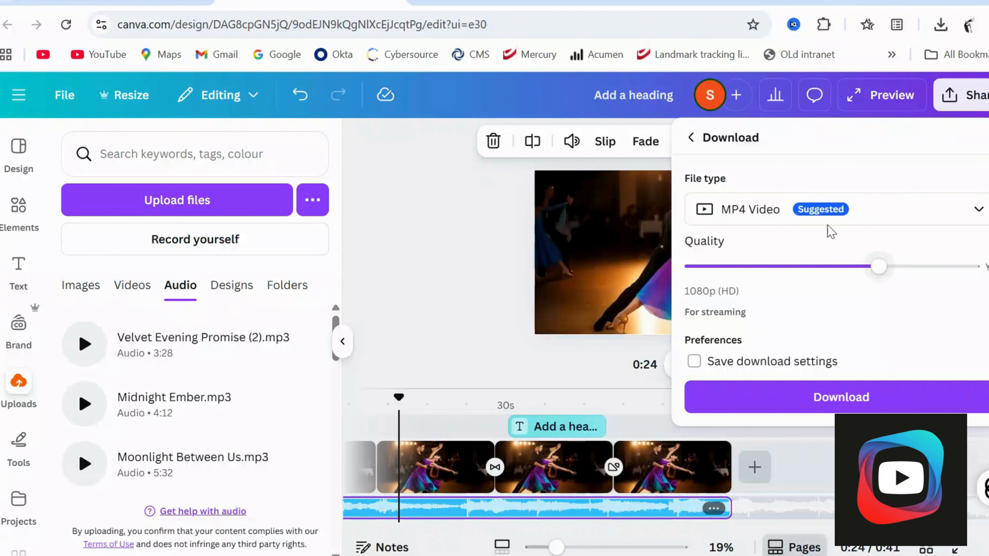
click(769, 212)
click(769, 212)
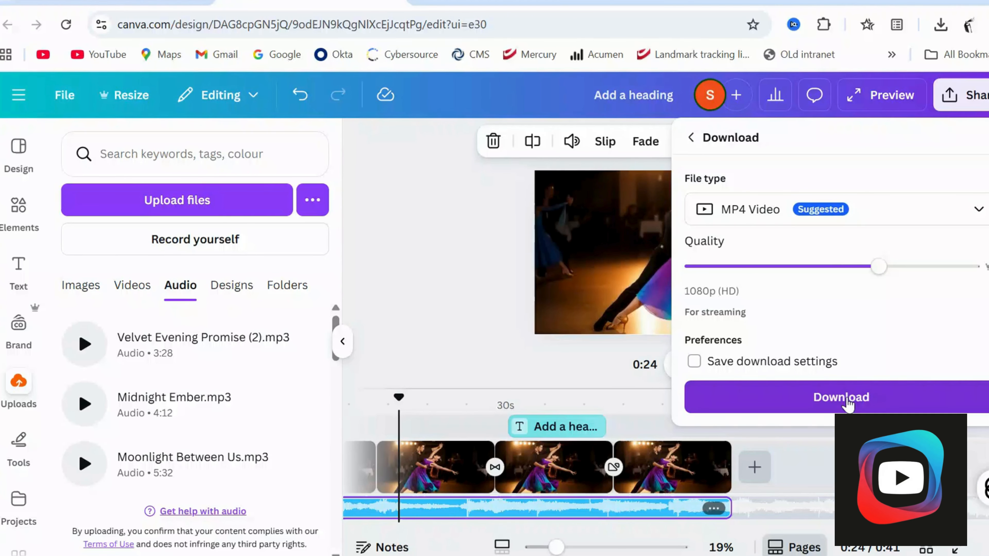
click(847, 404)
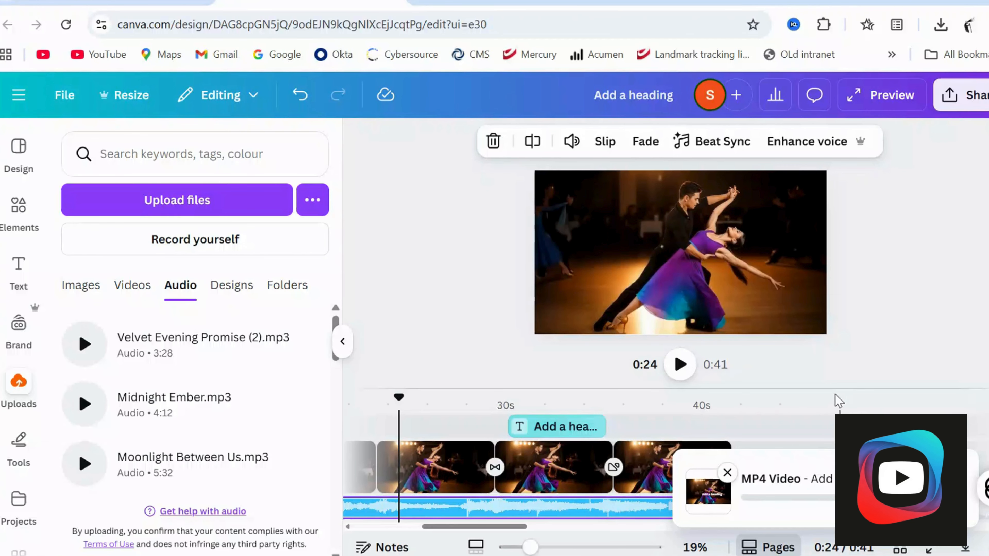